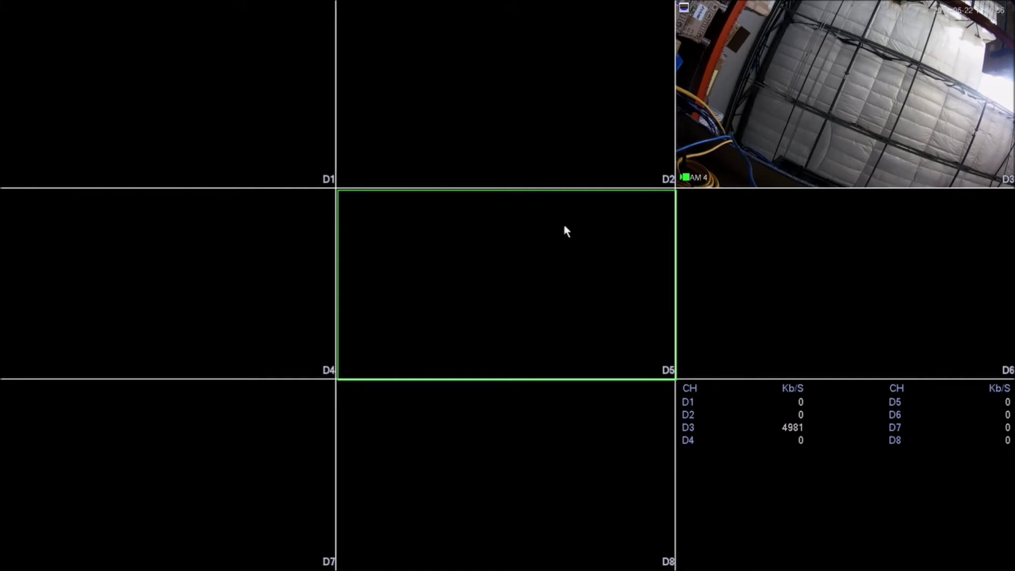
Log in to the recorder's main menu with the admin unlock pattern and open the event settings
right_click(467, 173)
click(511, 331)
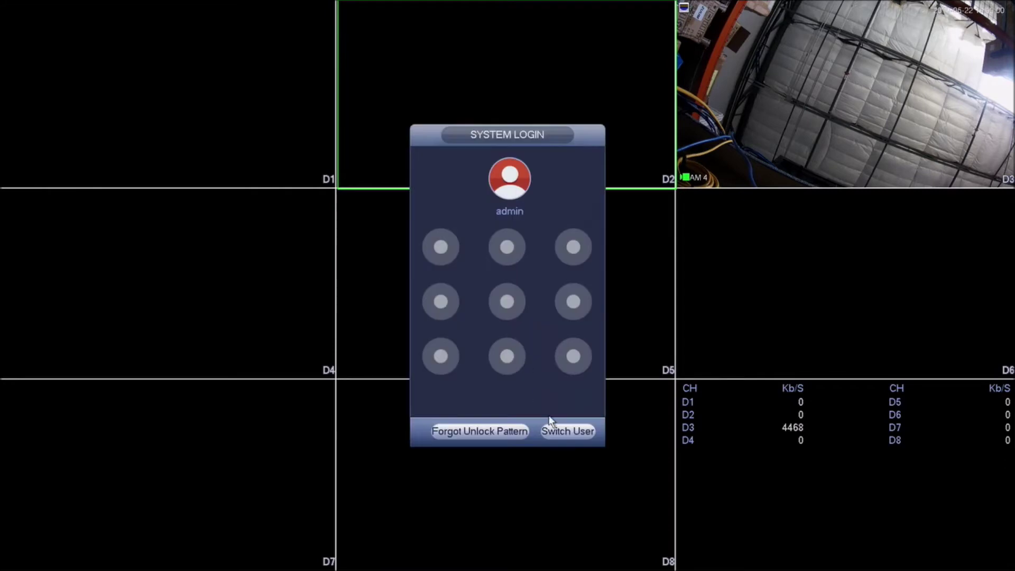
mouse_move(449, 253)
mouse_down()
mouse_move(573, 247)
mouse_move(515, 272)
mouse_move(453, 346)
mouse_move(603, 348)
mouse_up()
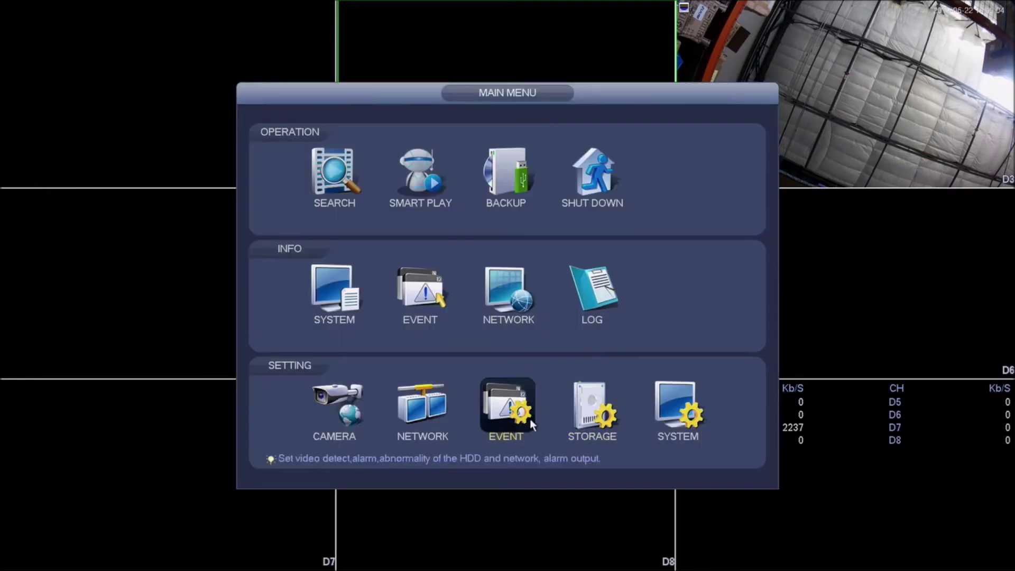
click(503, 431)
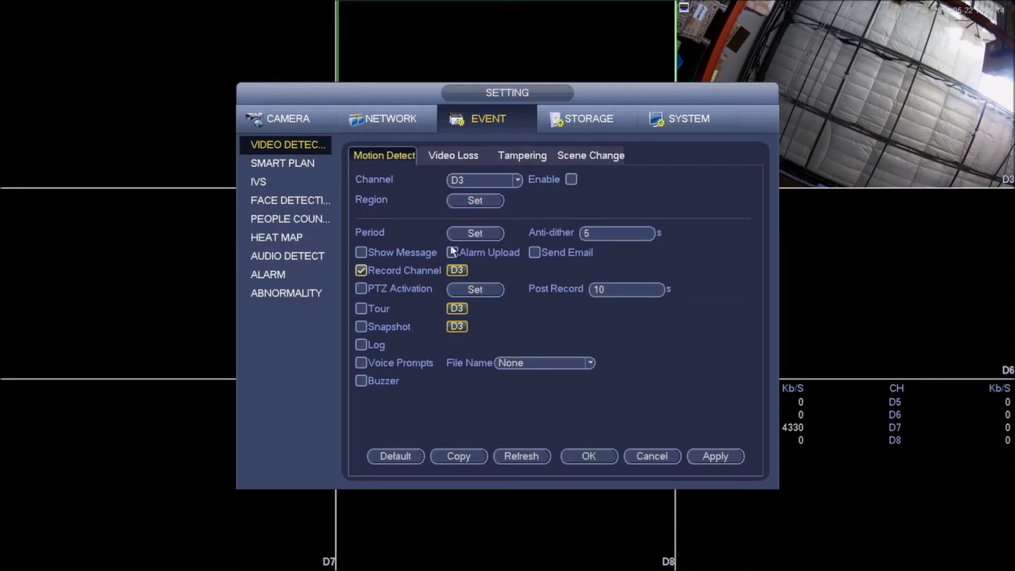
Enable motion detection on channel D3 with channel recording and snapshot turned on, and save the event settings
click(481, 182)
click(482, 200)
click(570, 179)
click(491, 201)
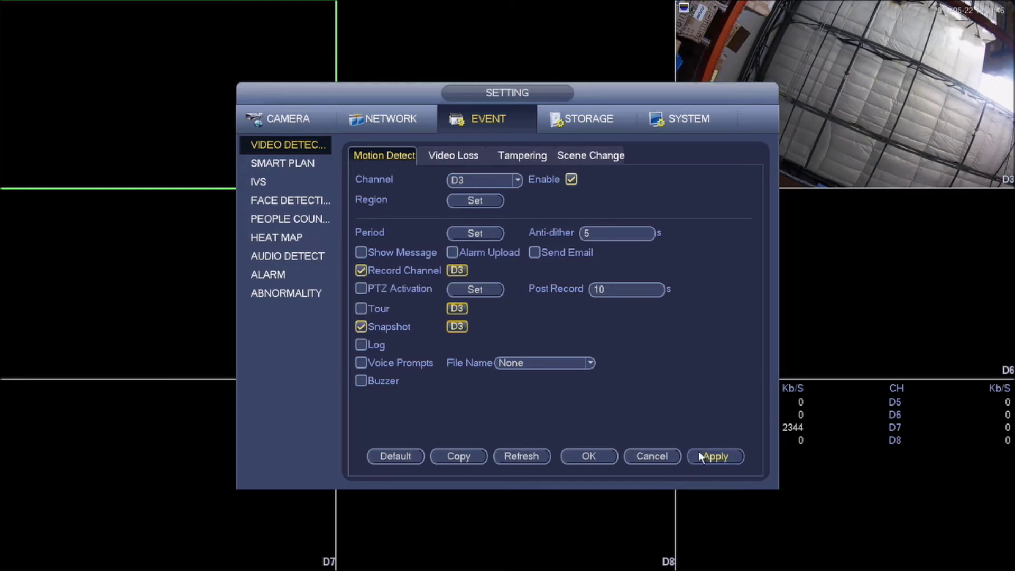
click(597, 461)
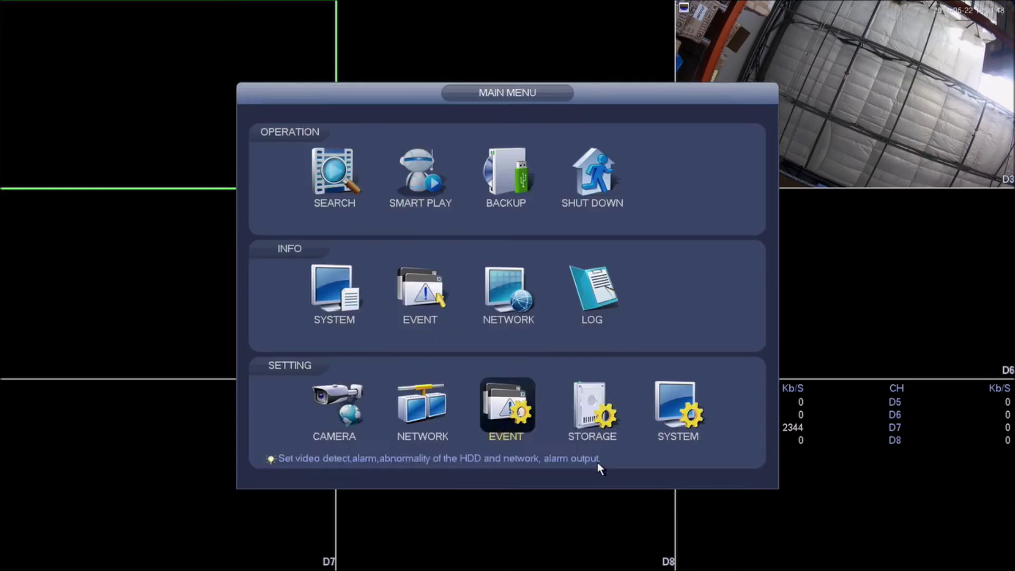
In the storage schedule, set channel D1 to continuous and motion recording from 00:00 to 24:00 on all days
click(602, 420)
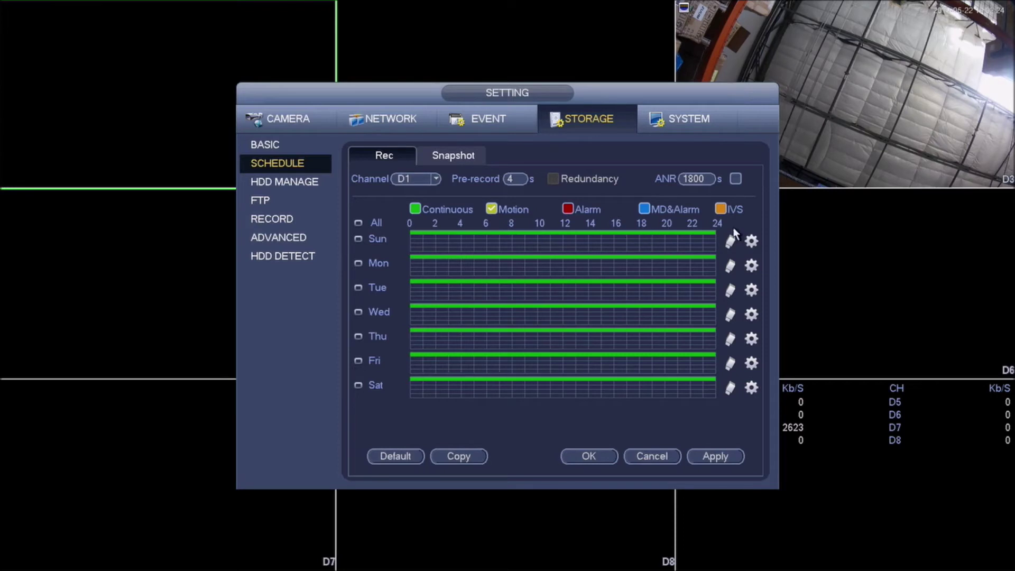
click(751, 241)
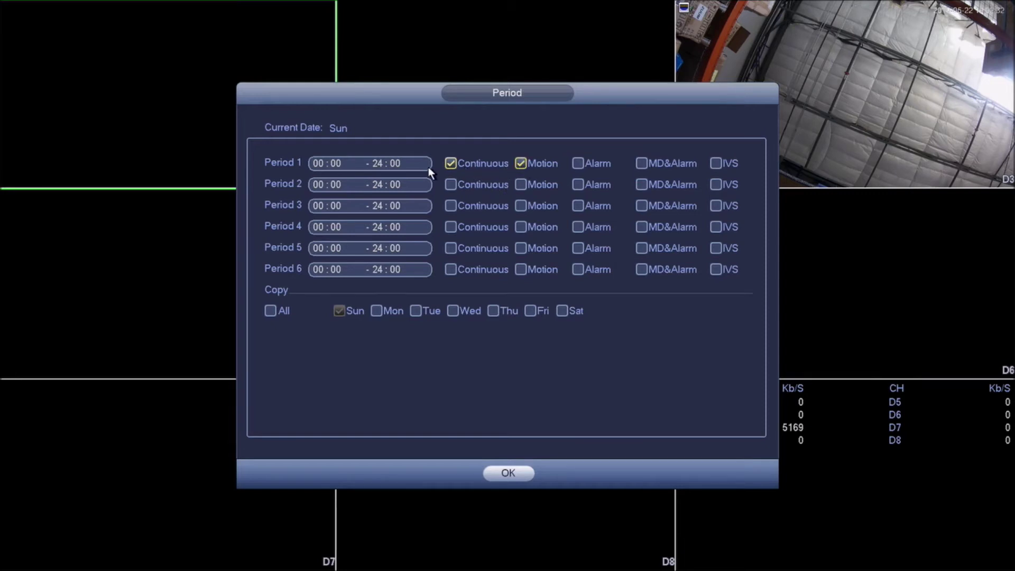
click(267, 311)
click(507, 472)
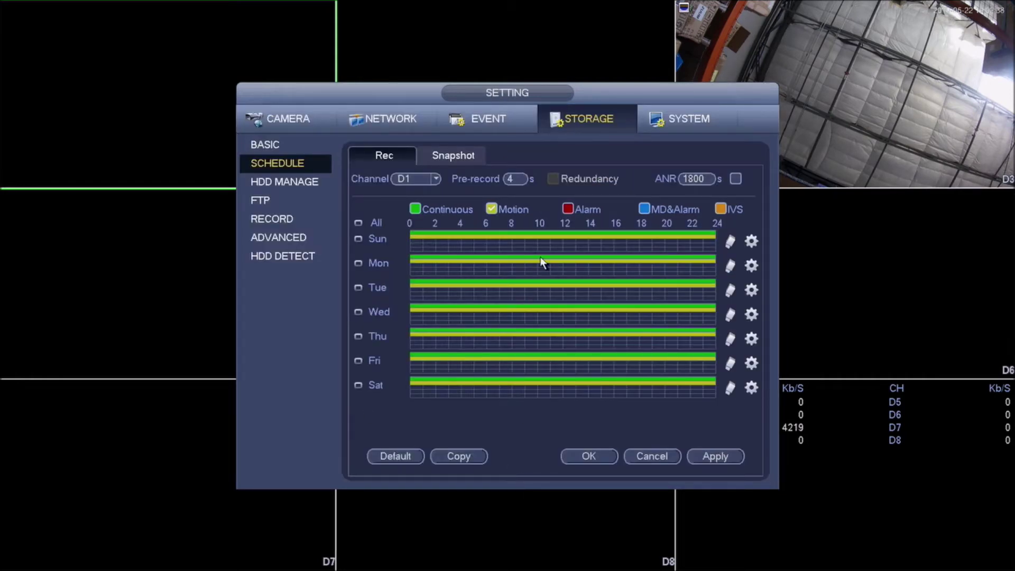
Change channel D1's recording schedule to motion only for all days
click(750, 242)
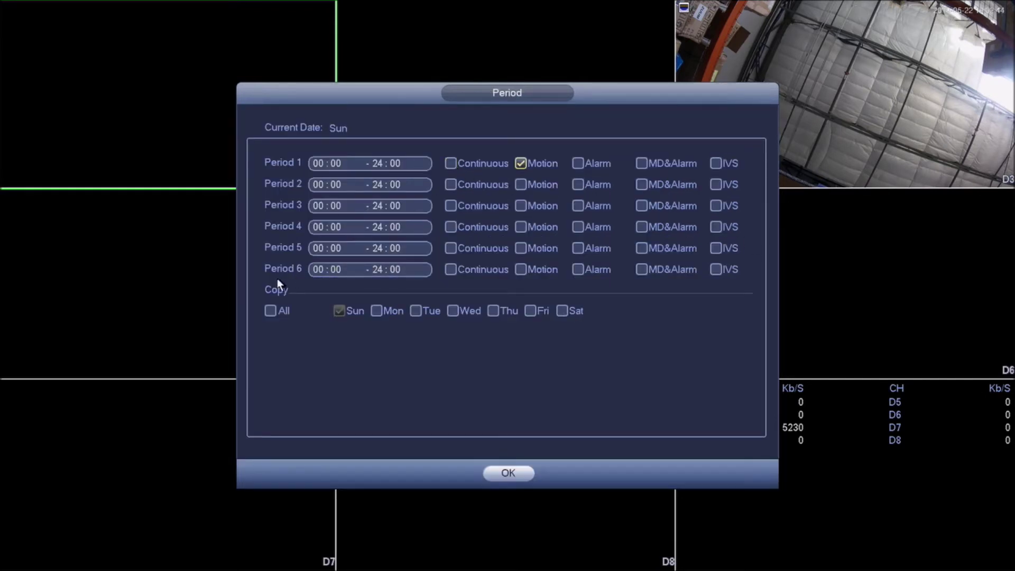
click(271, 312)
click(494, 470)
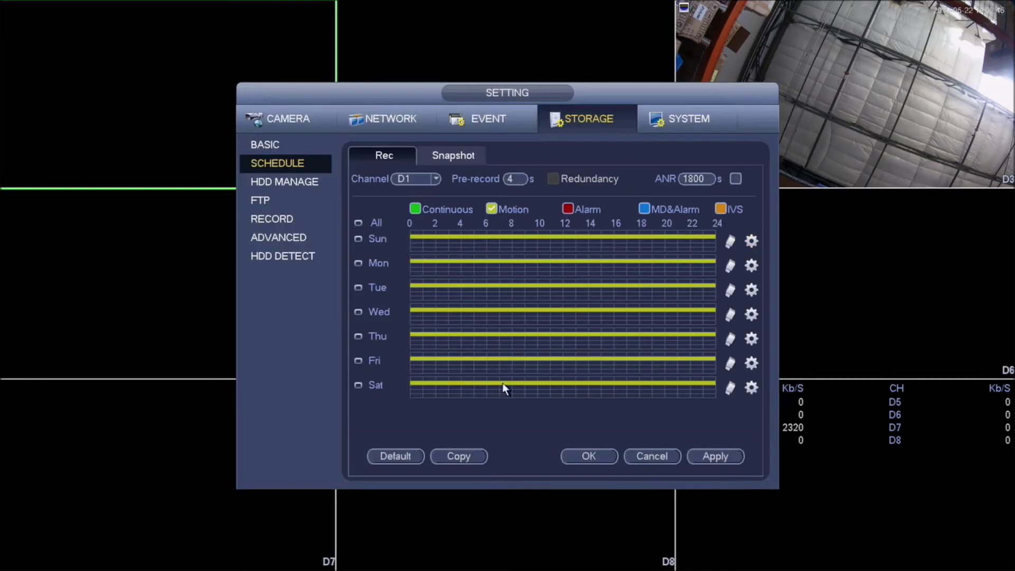
Add continuous recording back alongside motion for all days in channel D1's recording schedule
click(751, 241)
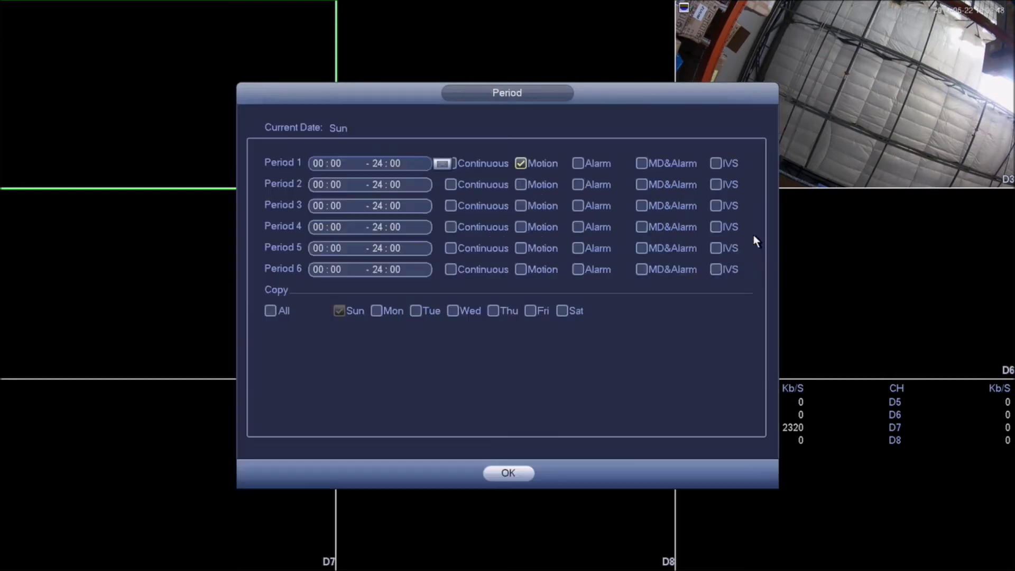
click(273, 309)
click(509, 474)
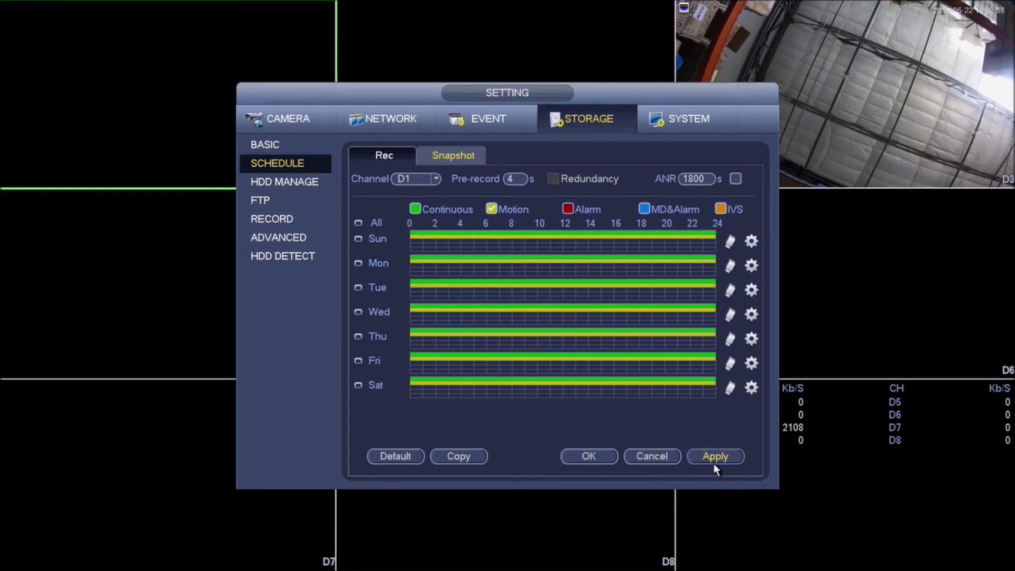
Set channel D3's snapshot schedule to motion only, without continuous, for Period 1 and copy it to all days
click(450, 163)
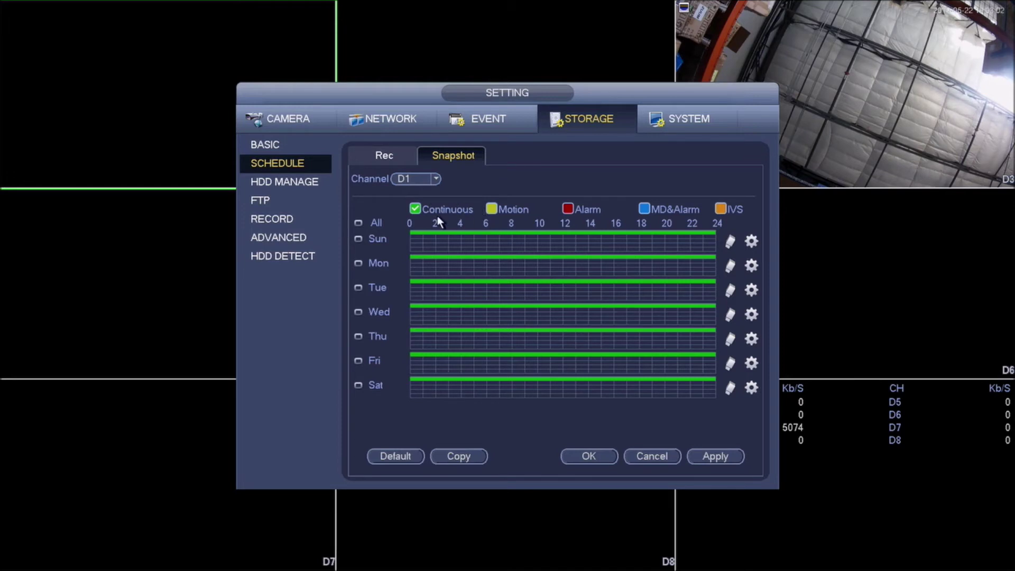
click(492, 209)
click(414, 178)
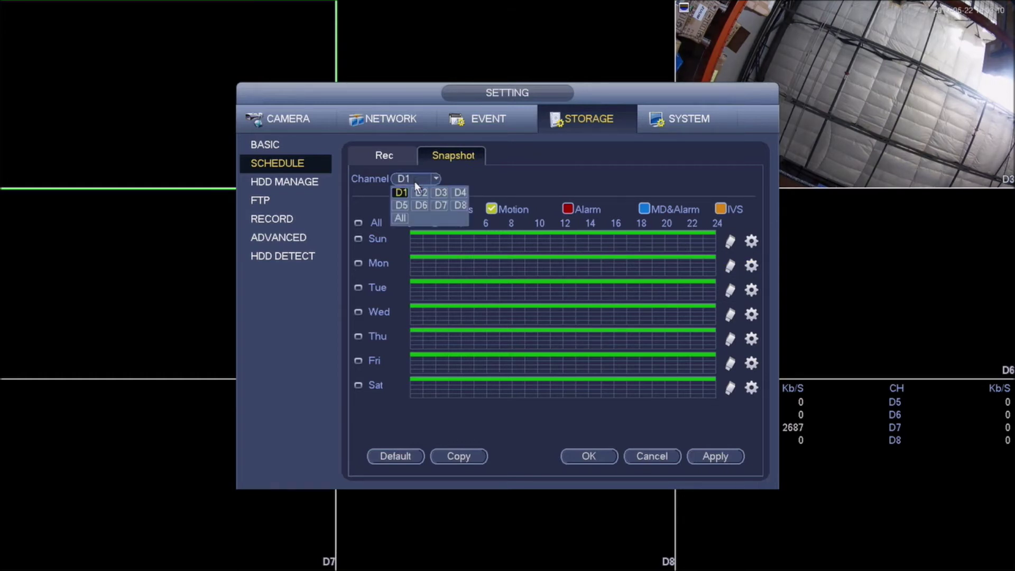
click(441, 192)
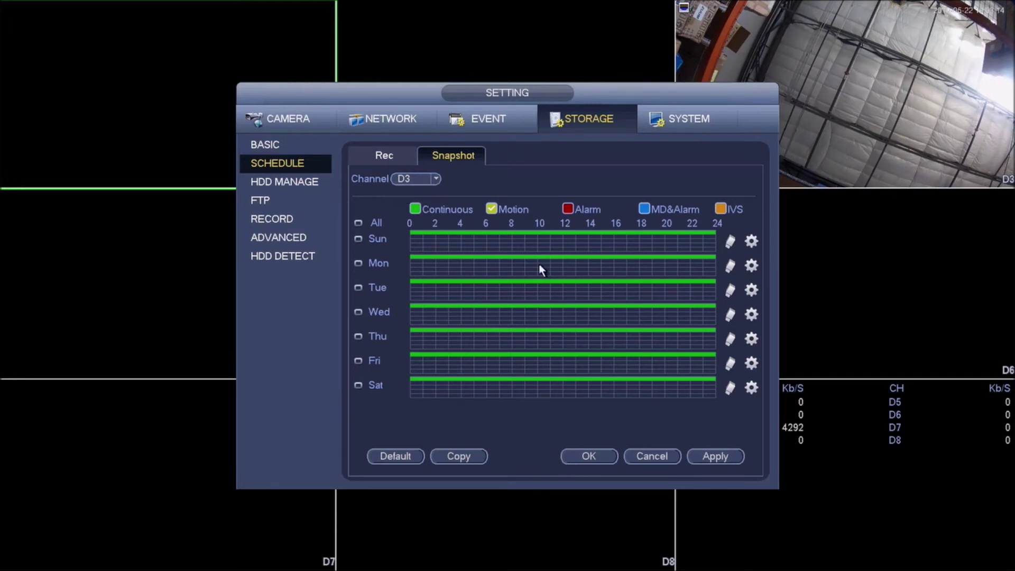
click(749, 242)
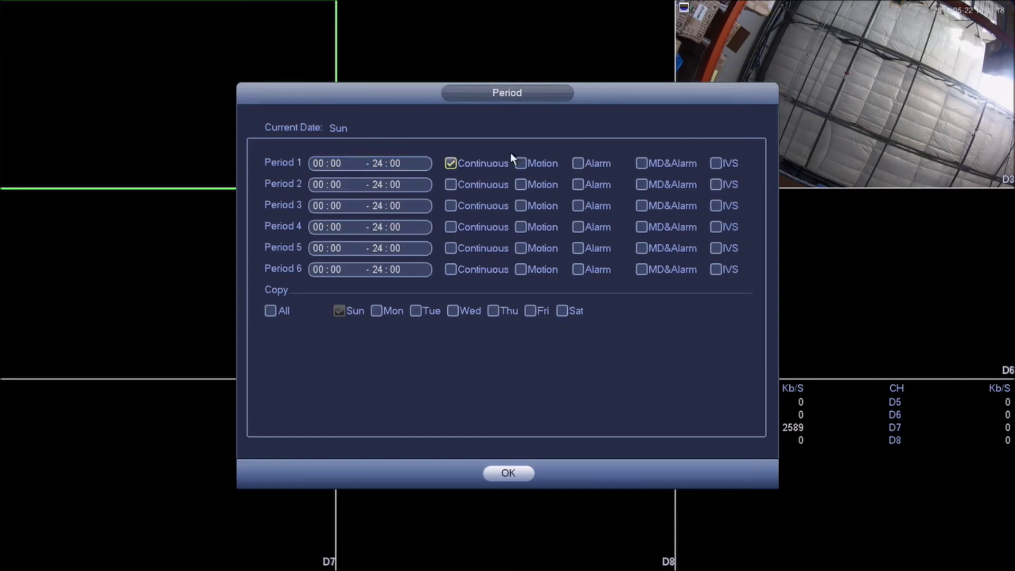
click(520, 164)
click(452, 162)
click(270, 311)
click(508, 474)
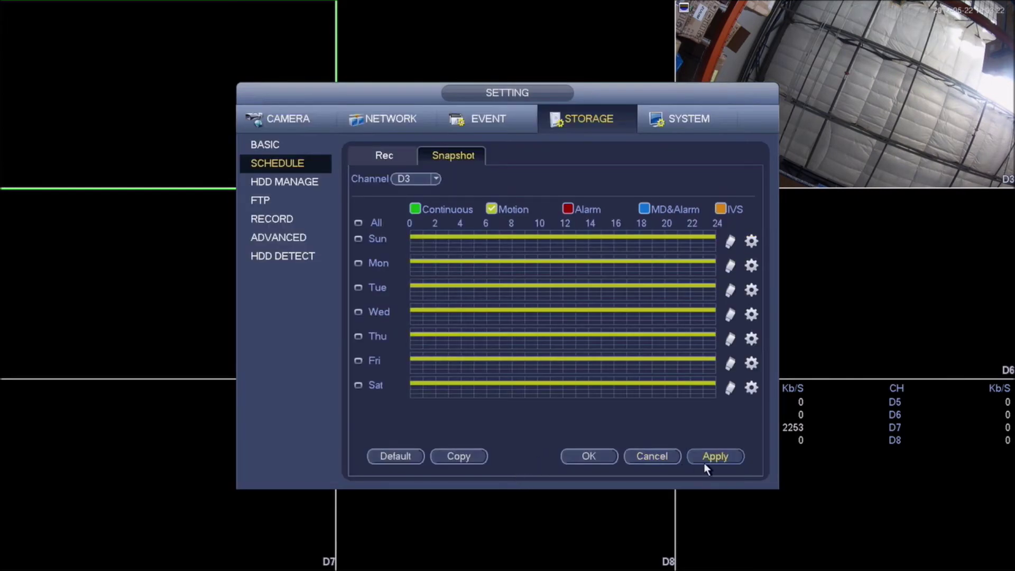
Set channel D3's recording schedule to both continuous and motion for all days and apply it
click(383, 157)
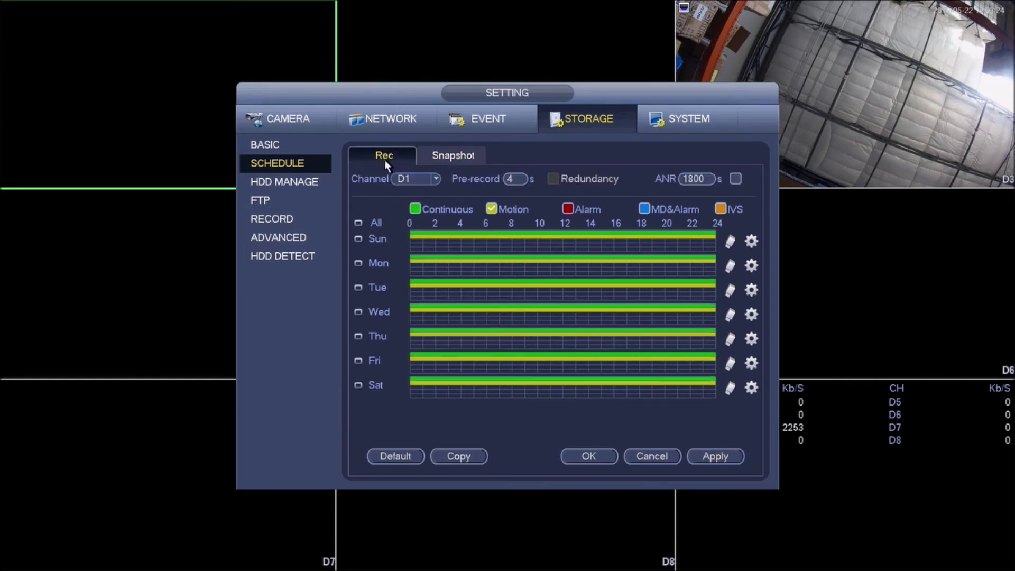
click(412, 178)
click(414, 179)
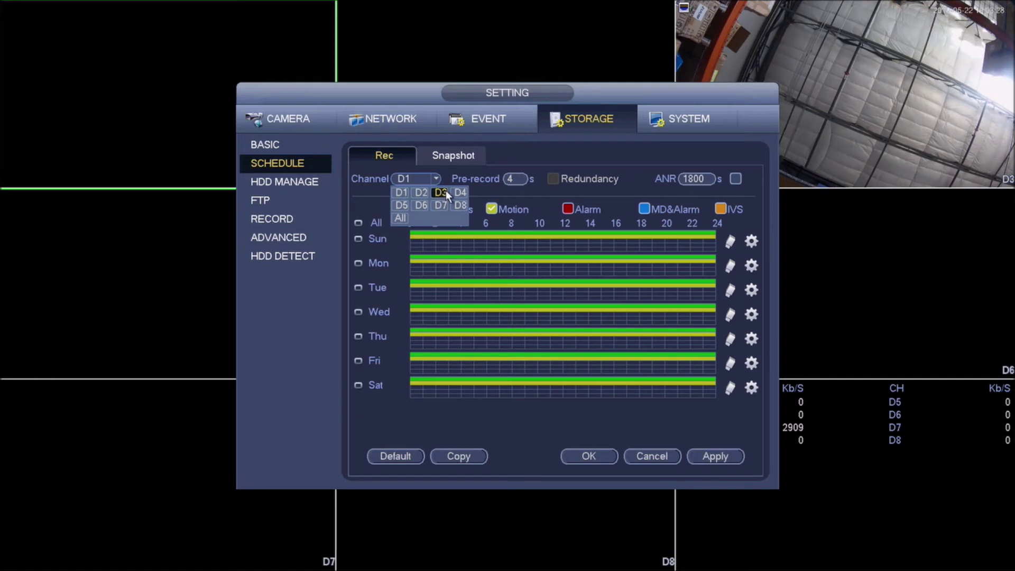
click(445, 192)
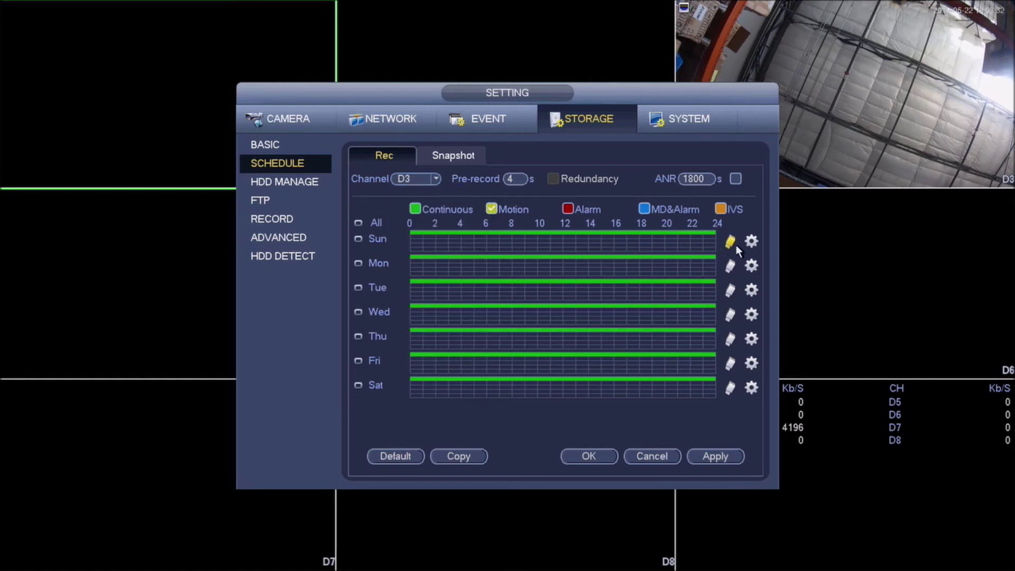
click(750, 242)
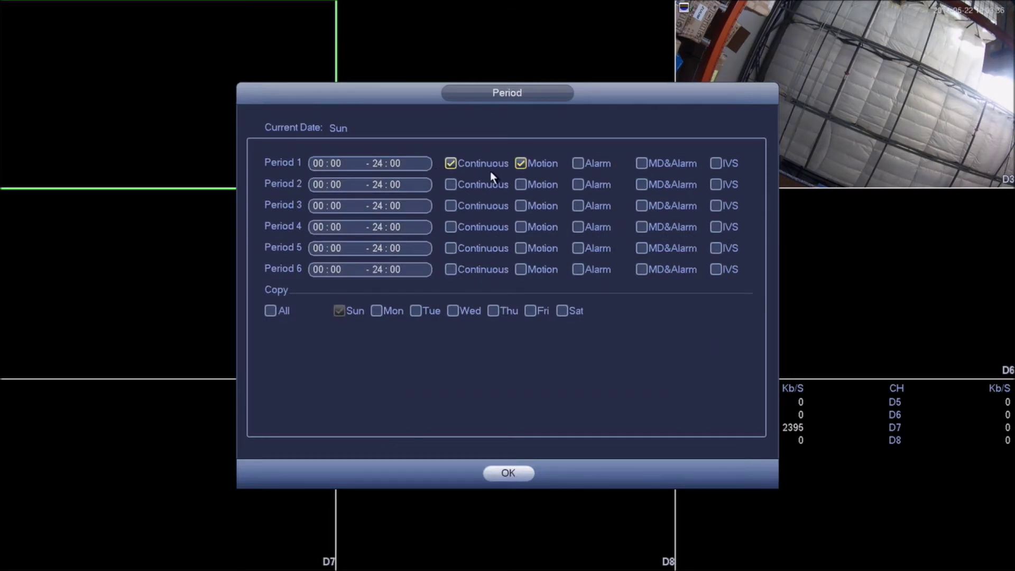
click(270, 310)
click(507, 473)
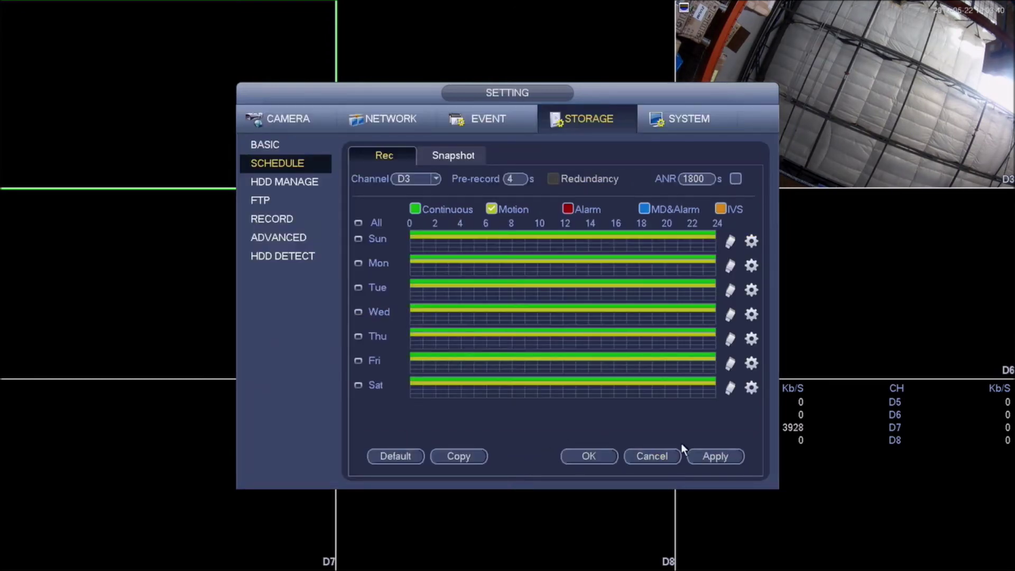
click(690, 460)
Check the applied recording and snapshot schedules of channel D3, and exit the recorder's menus
click(422, 176)
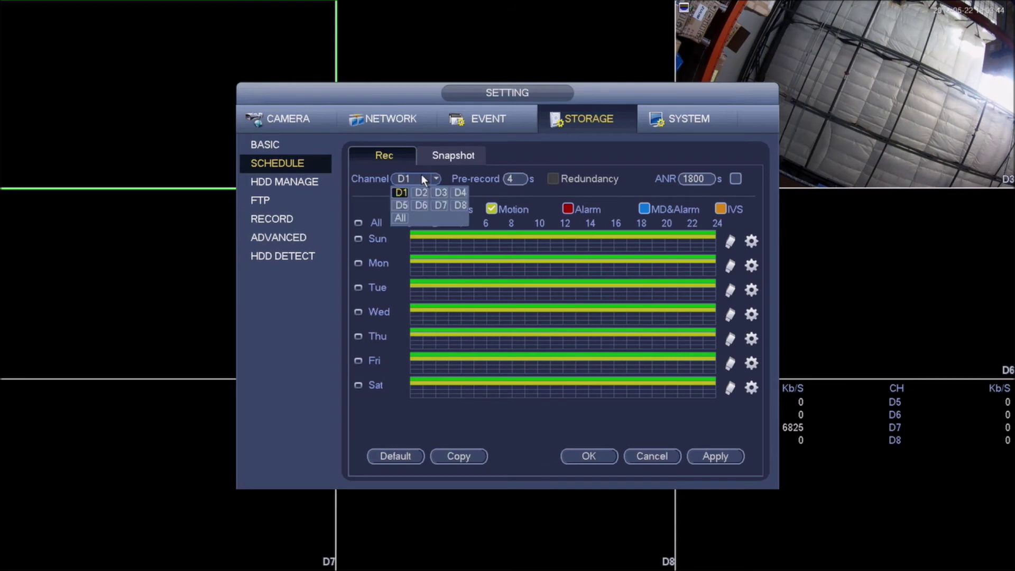
click(443, 191)
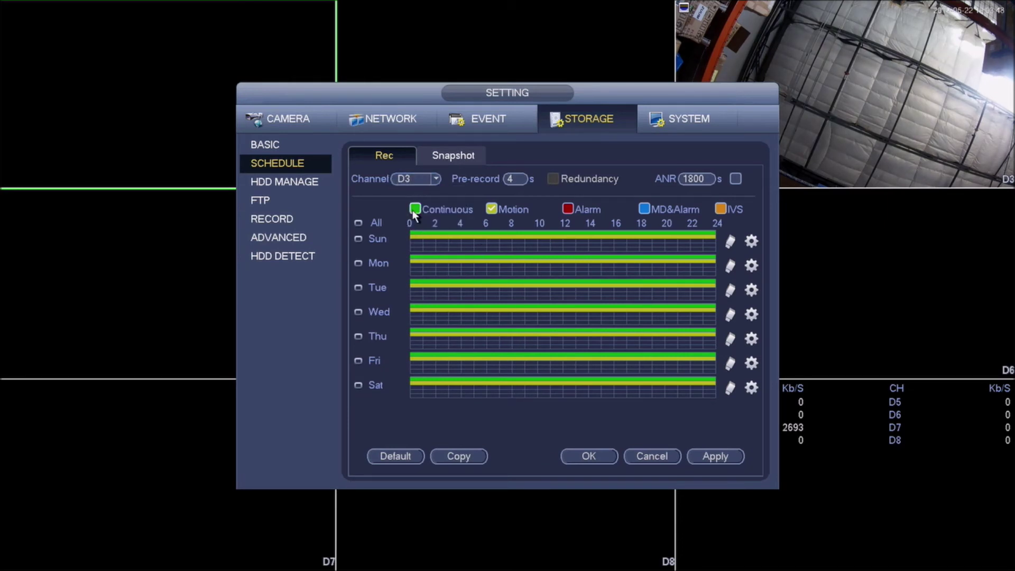
click(423, 179)
click(455, 155)
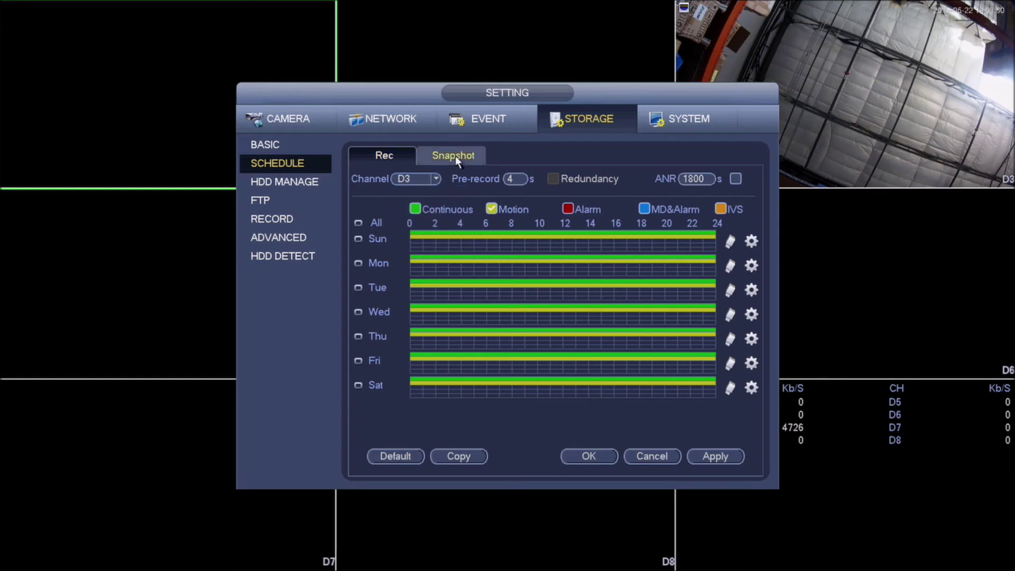
click(431, 180)
click(440, 192)
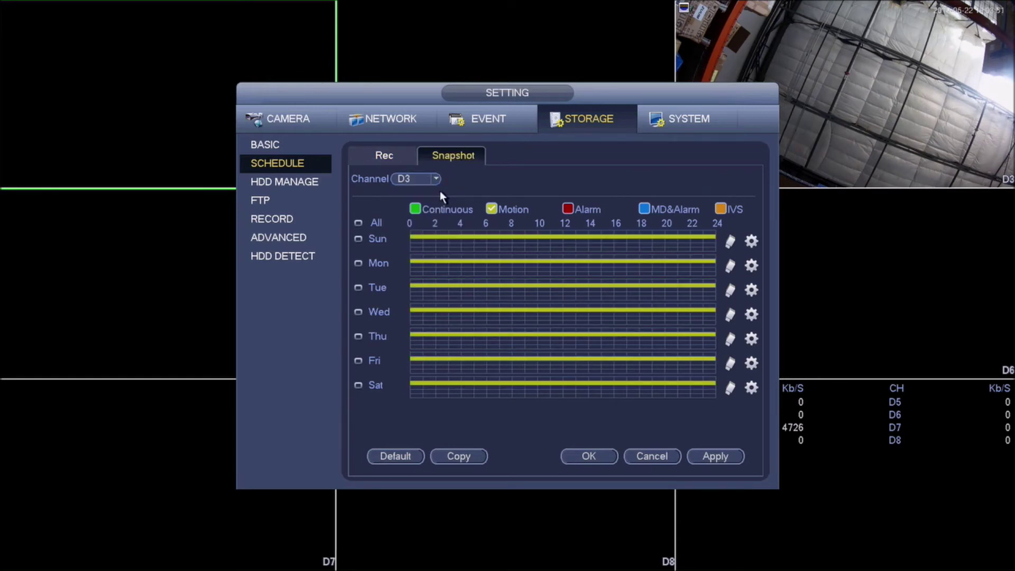
right_click(518, 438)
right_click(537, 312)
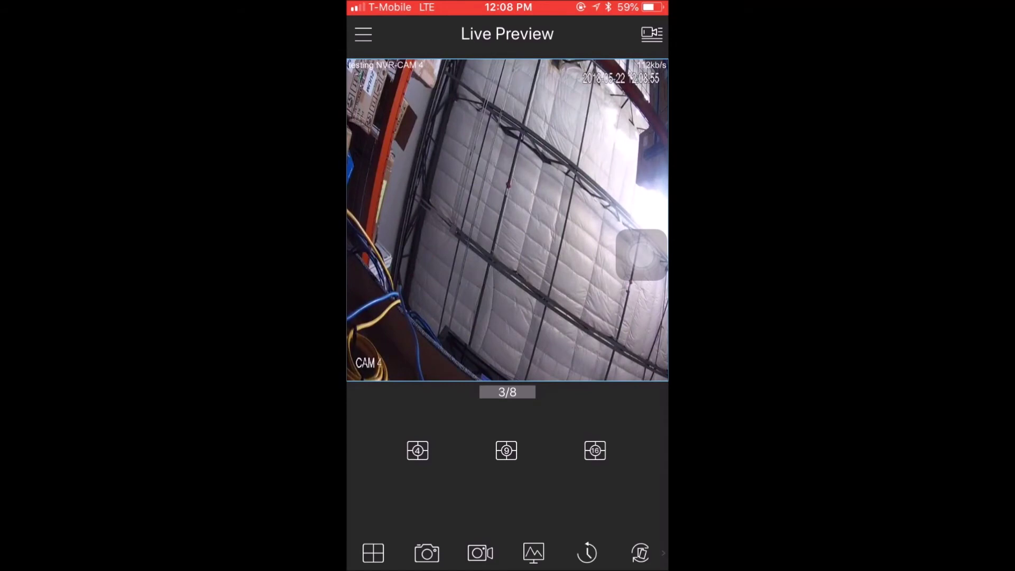
In the mobile viewing app, open the Alarm Manager's push configuration and turn on push notifications for testing NVR
click(363, 34)
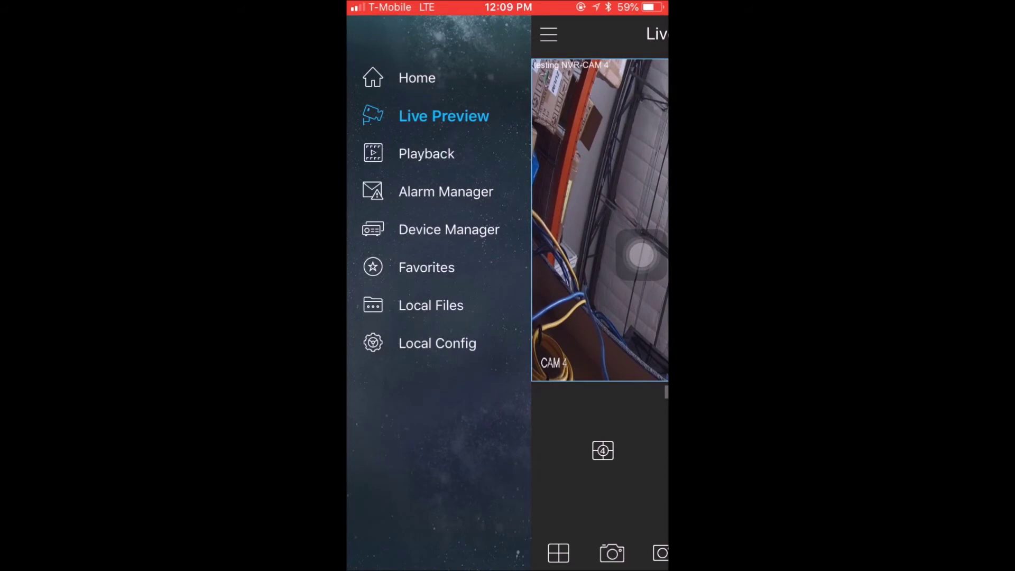
click(446, 192)
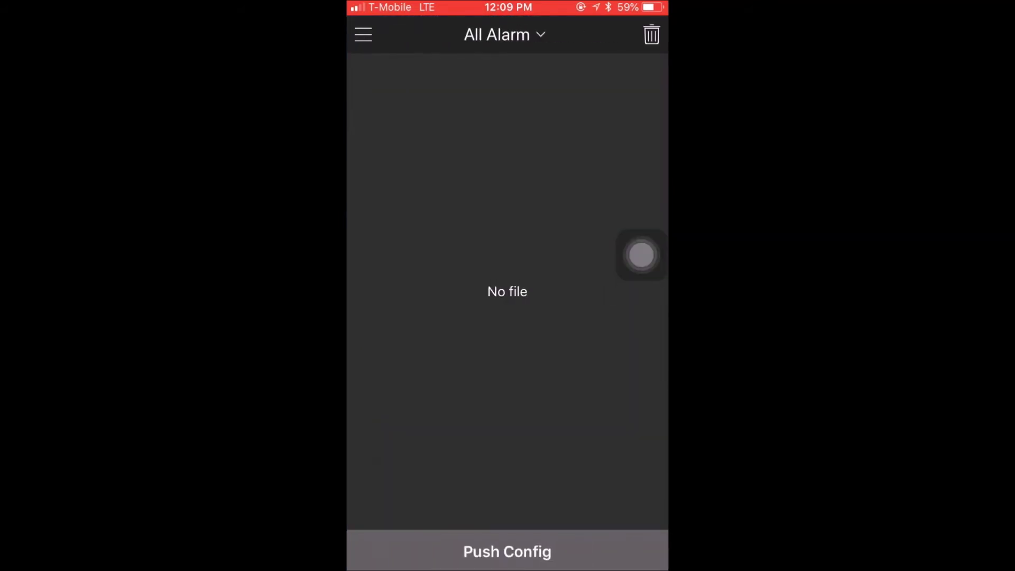
click(507, 551)
drag(641, 255, 641, 310)
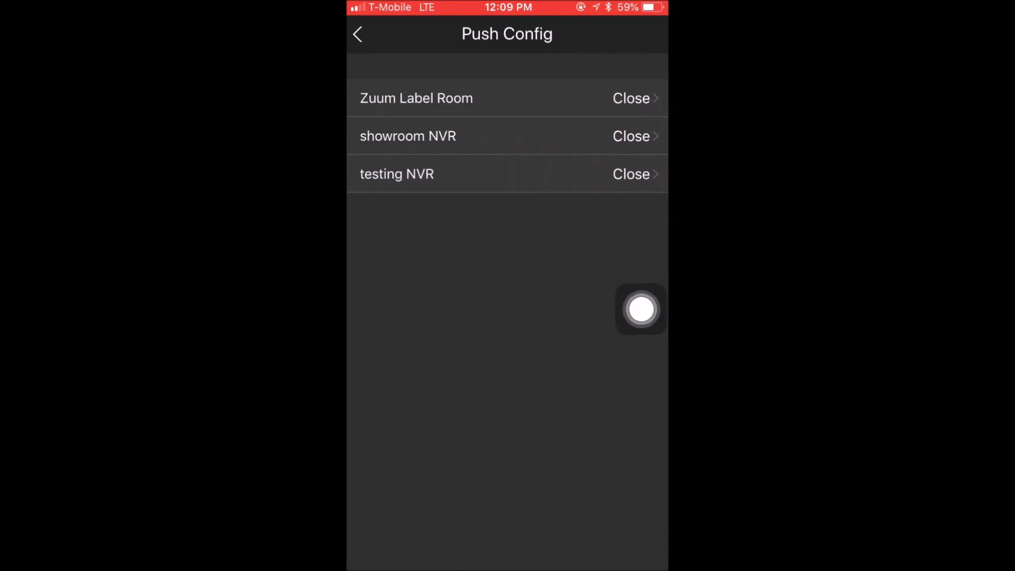
click(508, 174)
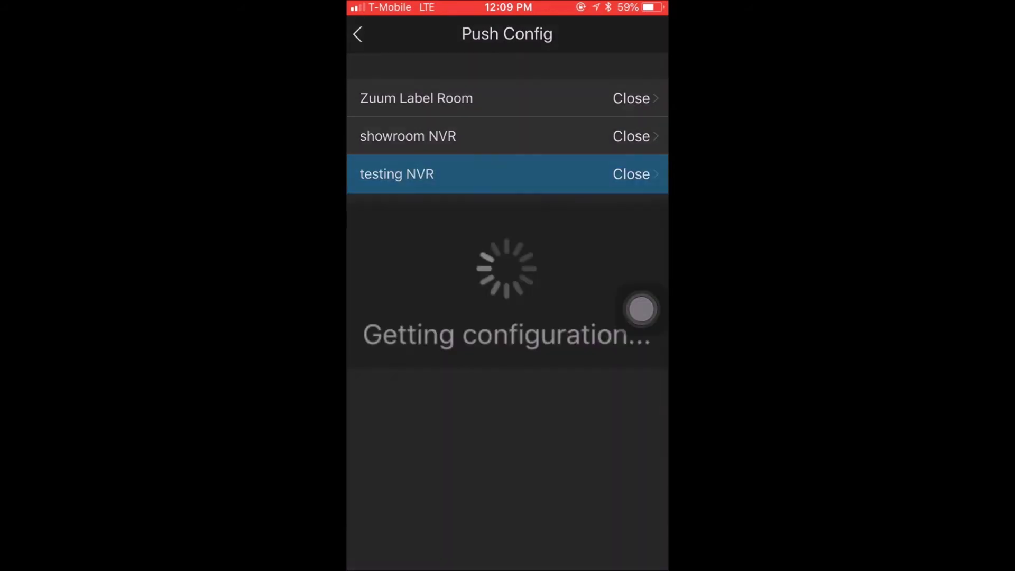
click(631, 99)
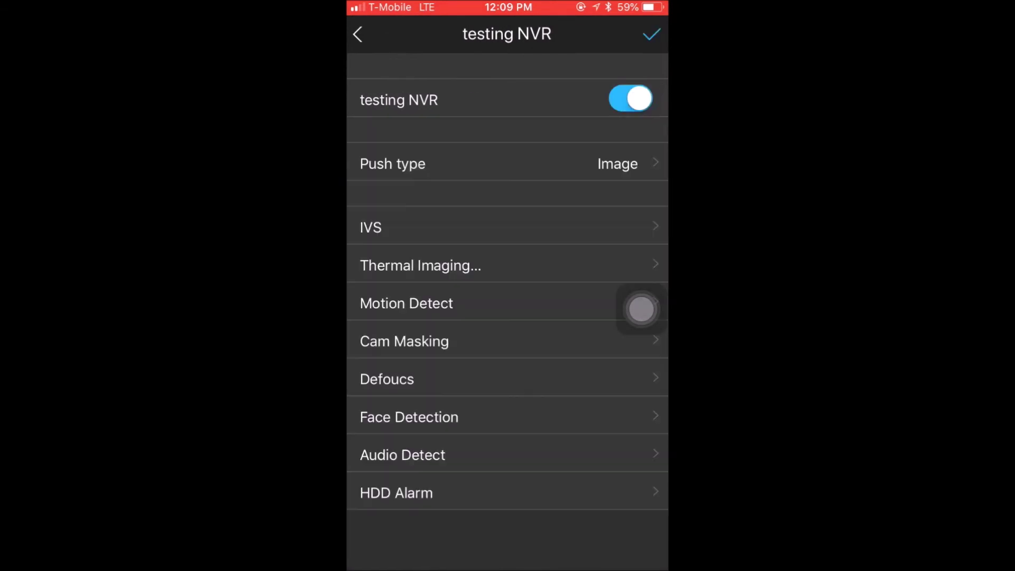
drag(642, 309, 641, 123)
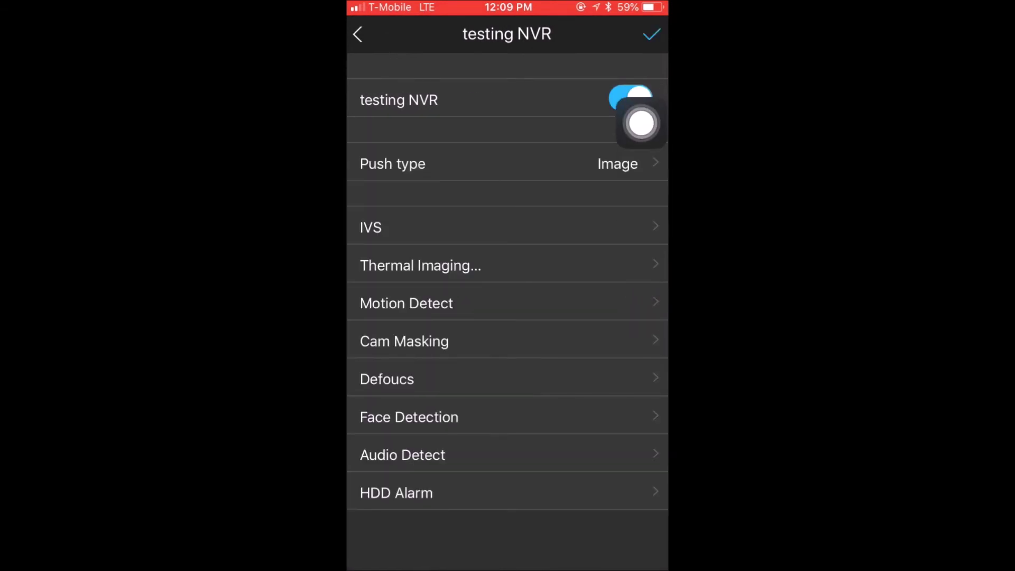
Enable motion detection notifications for the first of the two CAM 4 entries and return to testing NVR's push settings
click(406, 303)
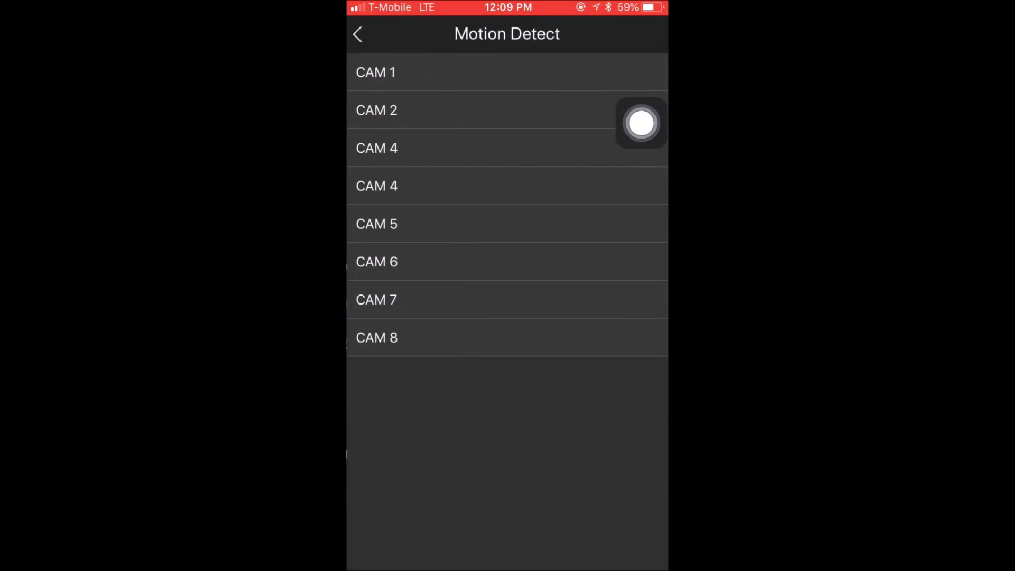
drag(641, 122, 642, 458)
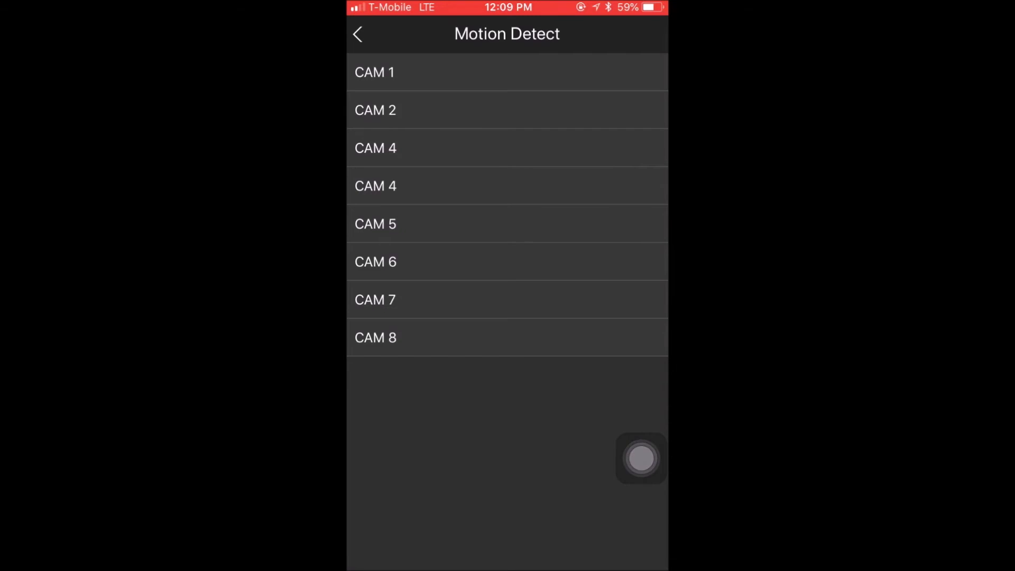
click(508, 148)
click(508, 148)
click(508, 148)
click(357, 34)
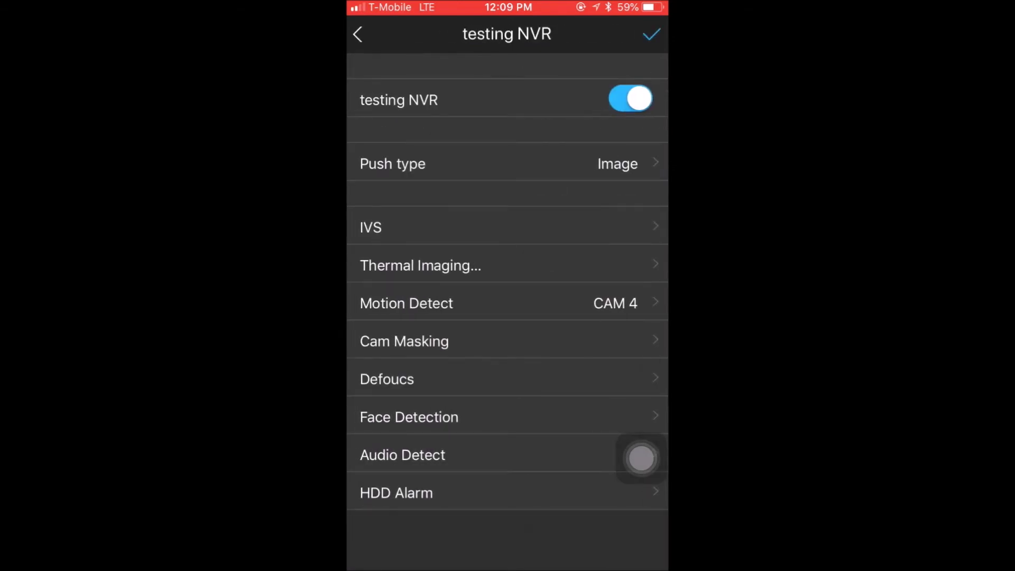
Switch testing NVR's push type to Video, and set it back to Image
click(507, 163)
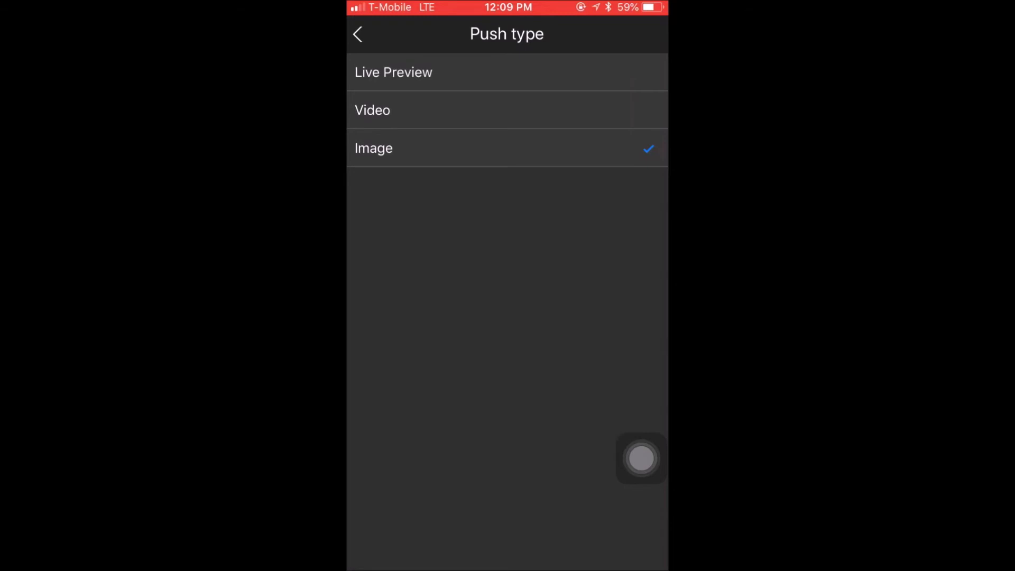
click(372, 110)
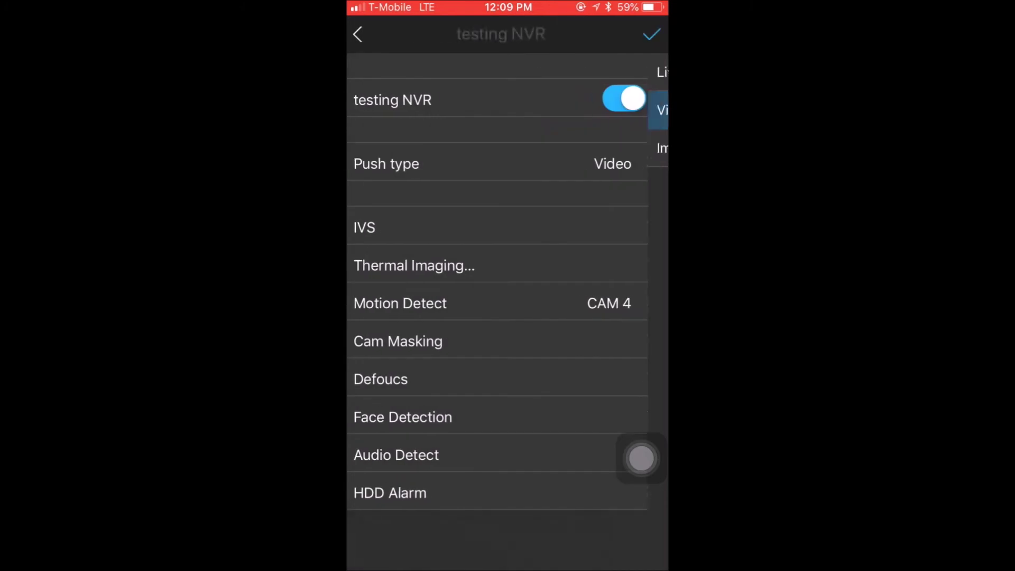
click(385, 163)
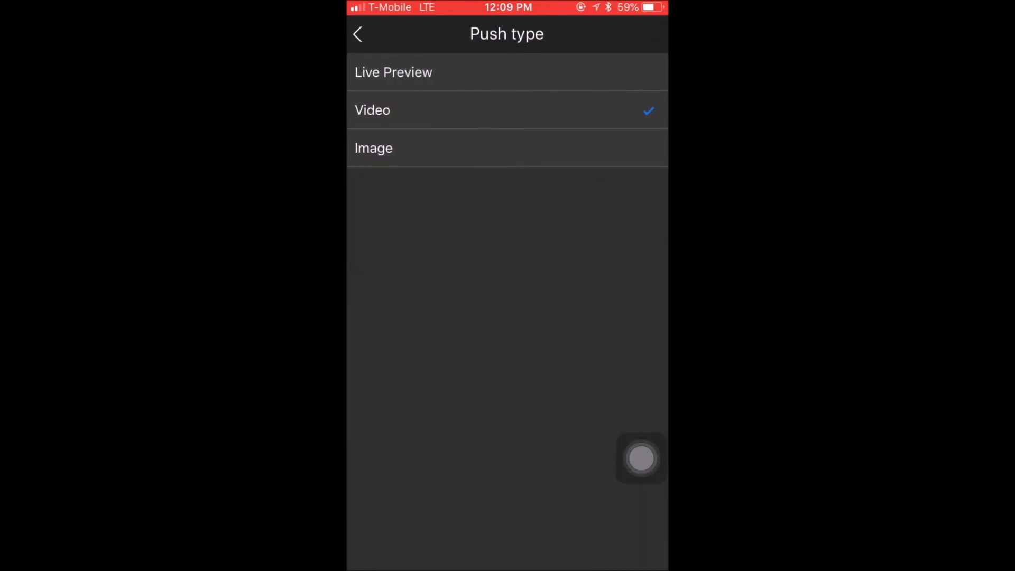
click(374, 148)
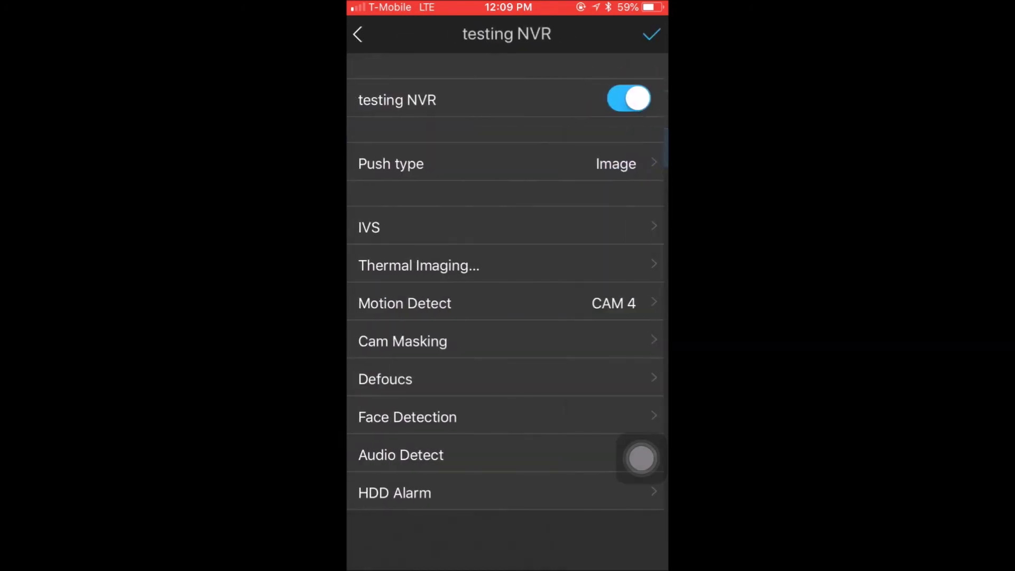
Select Image as the push type, save testing NVR's push settings and return to the alarm list
click(389, 163)
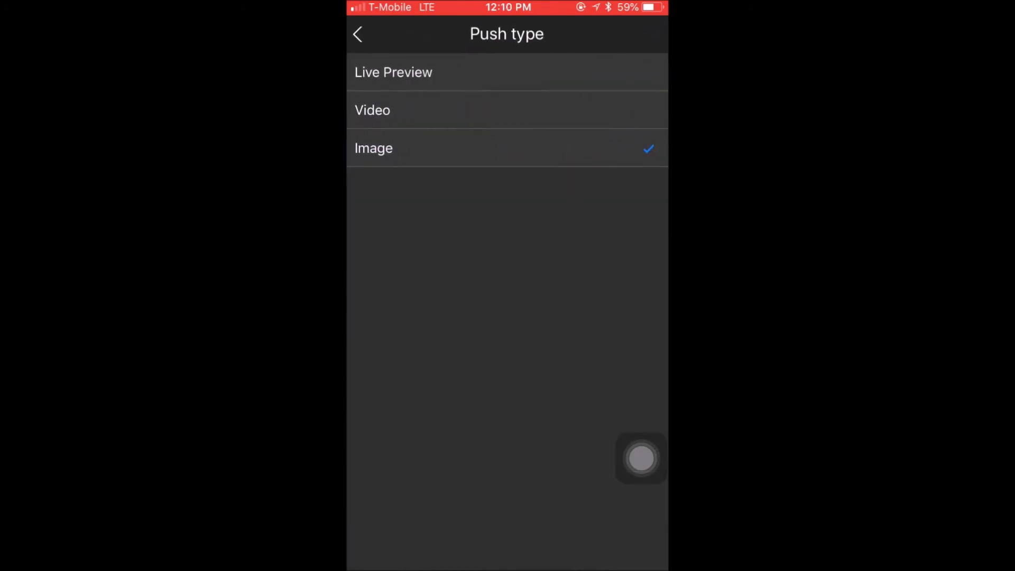
click(374, 148)
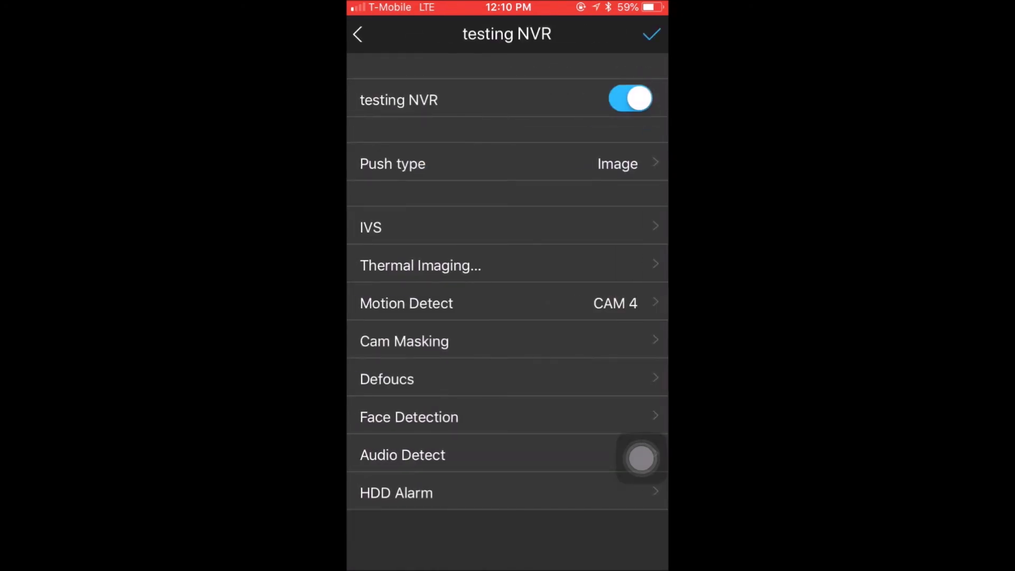
click(652, 35)
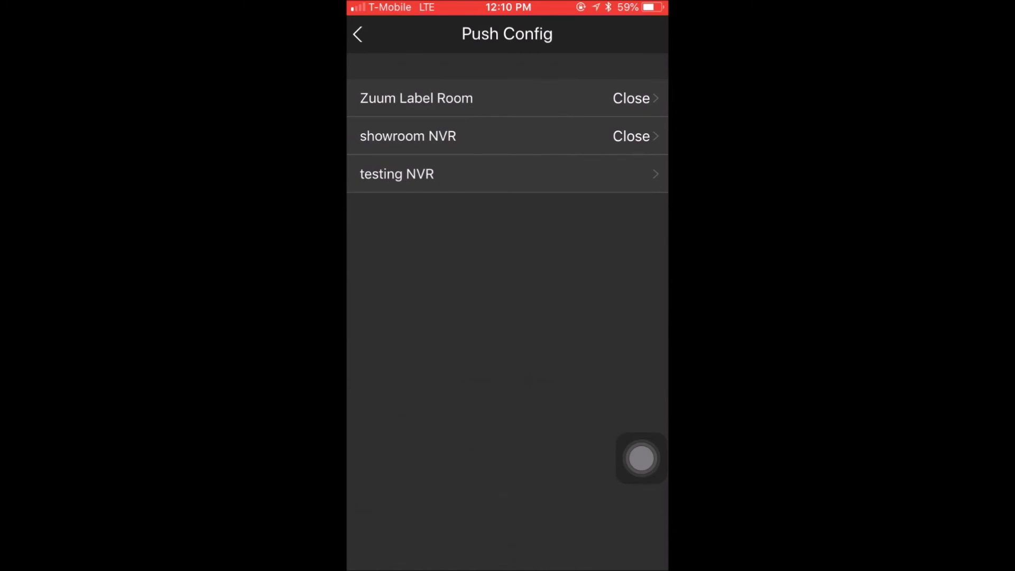
click(358, 34)
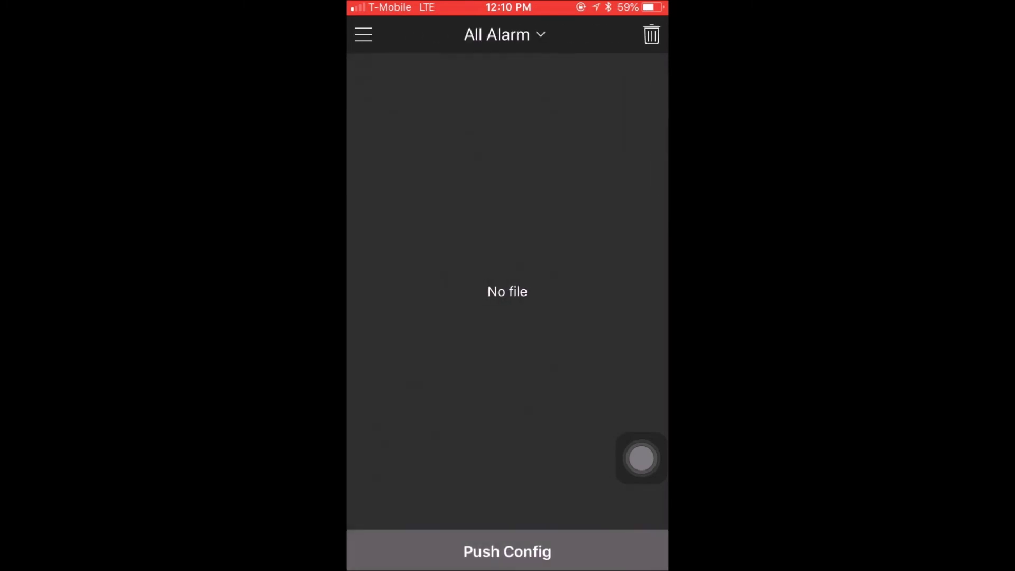
Review the CAM 4 motion alert on the phone by switching from its image to the live view and recorded playback
drag(642, 458, 641, 348)
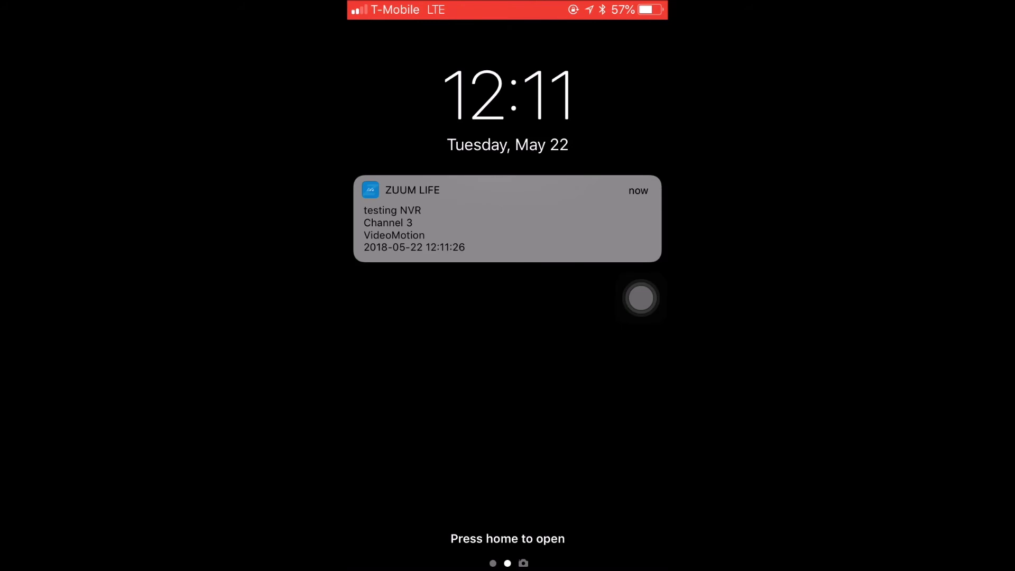
drag(641, 298, 640, 345)
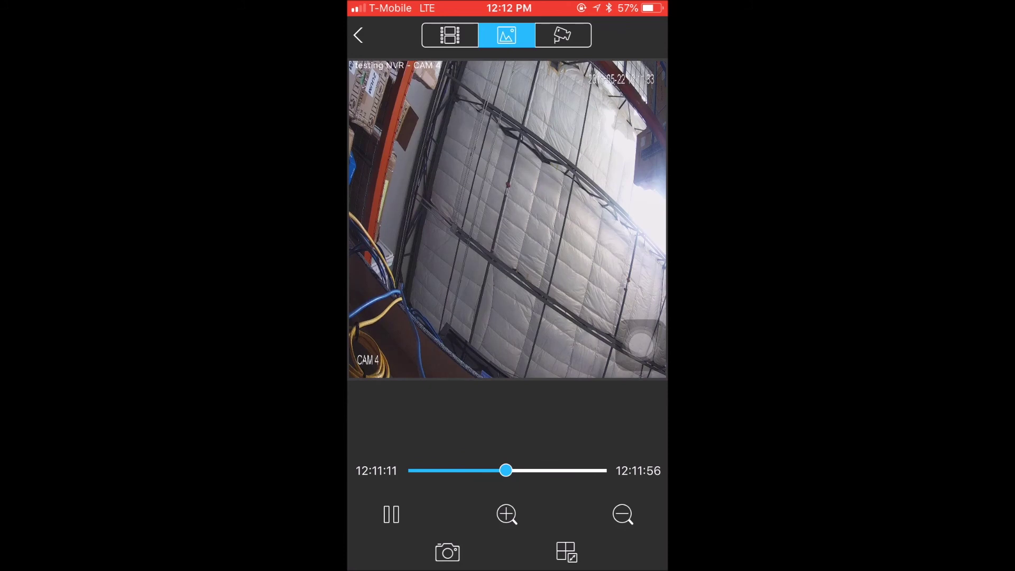
click(563, 35)
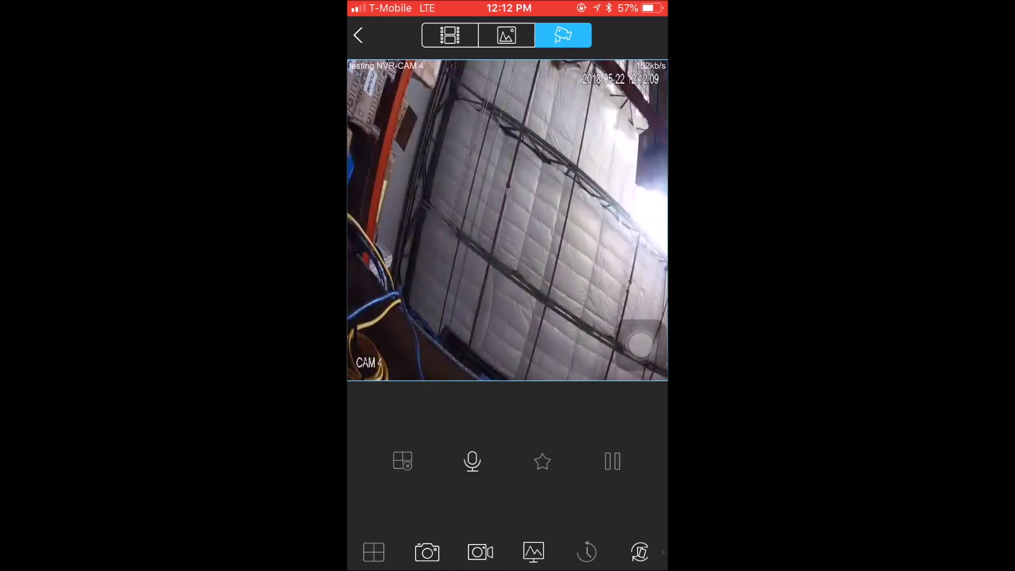
click(450, 35)
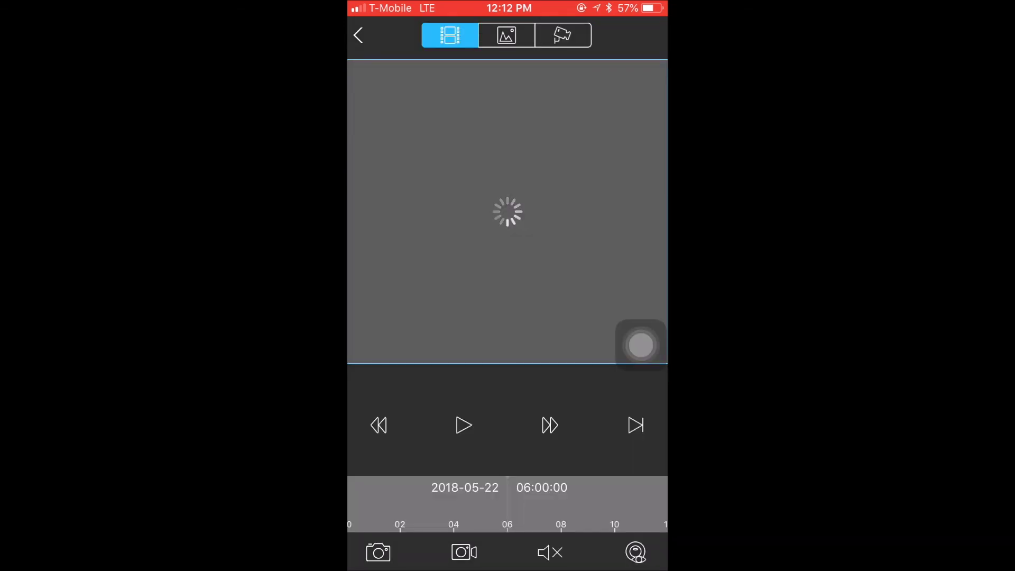